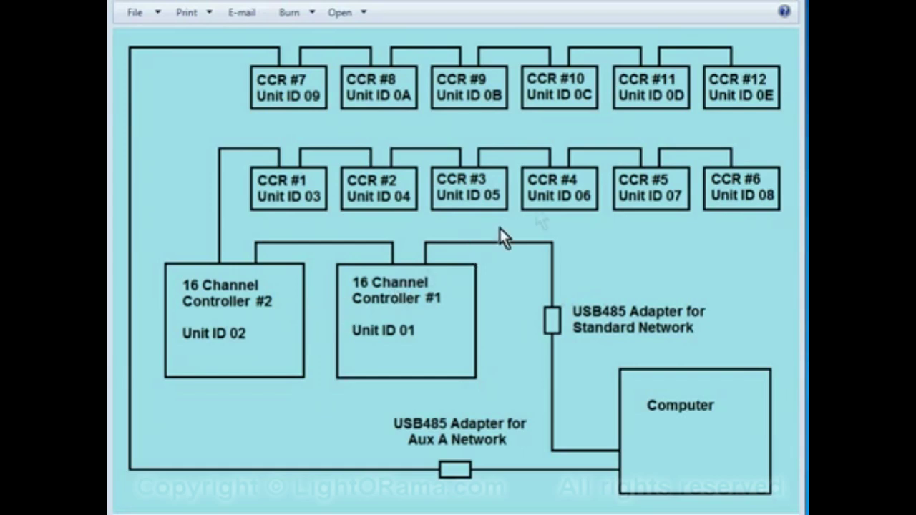
- Minimize the wiring diagram, then launch Notepad and the Light-O-Rama Hardware Utility
click(735, 7)
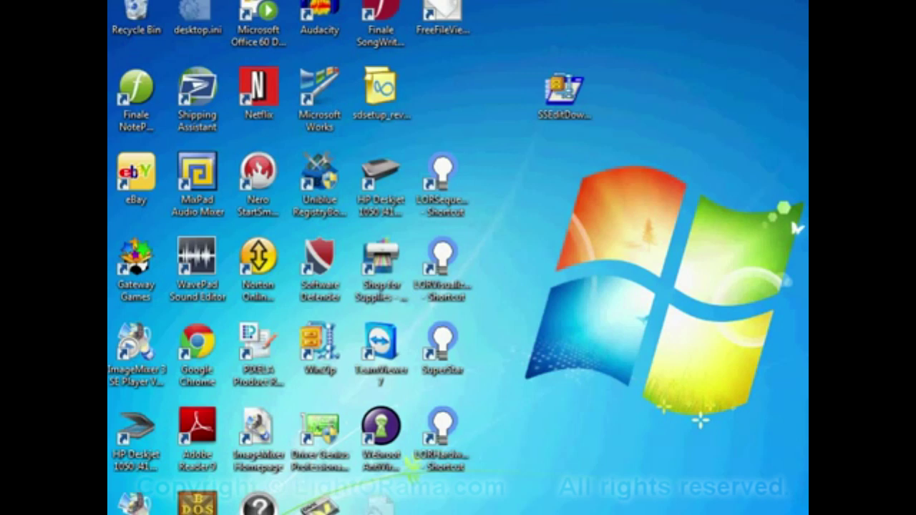
key(super)
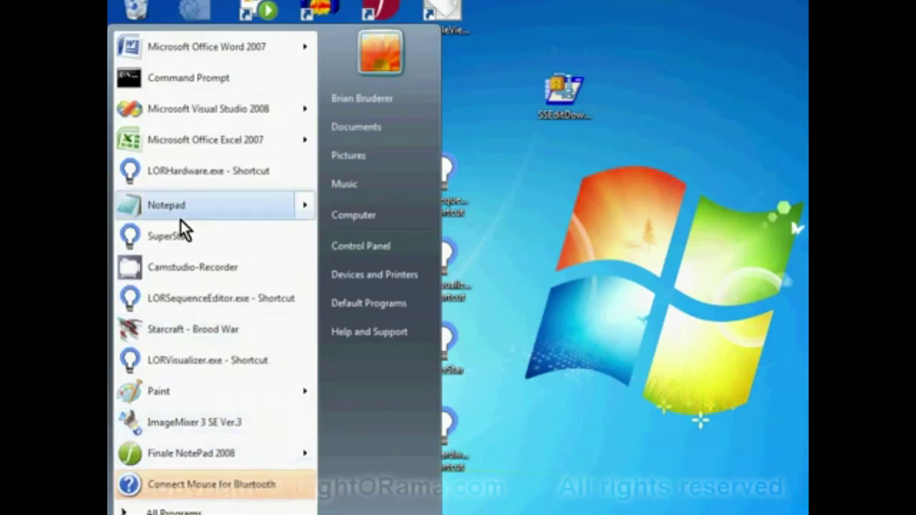
click(180, 217)
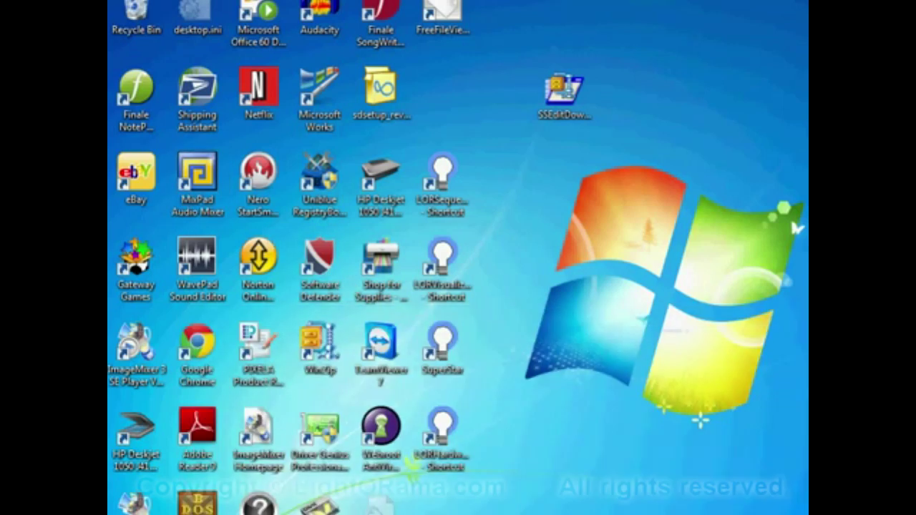
key(super)
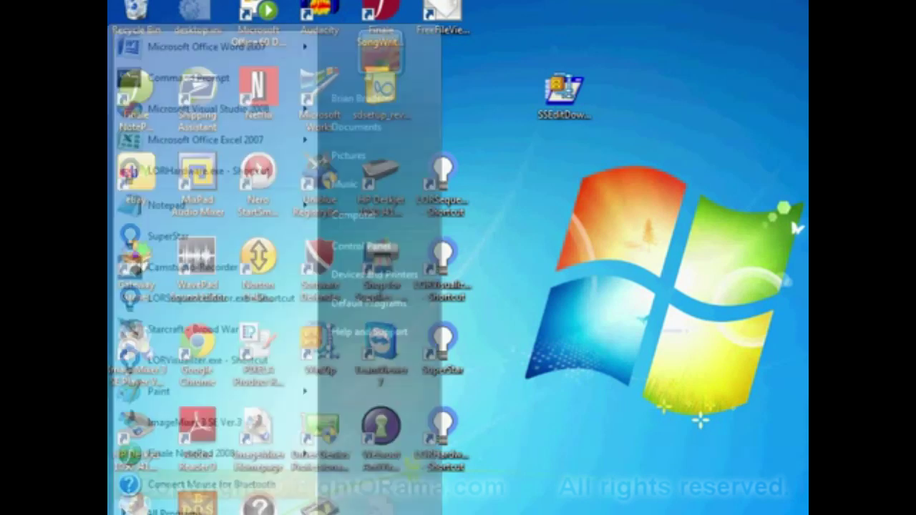
click(183, 170)
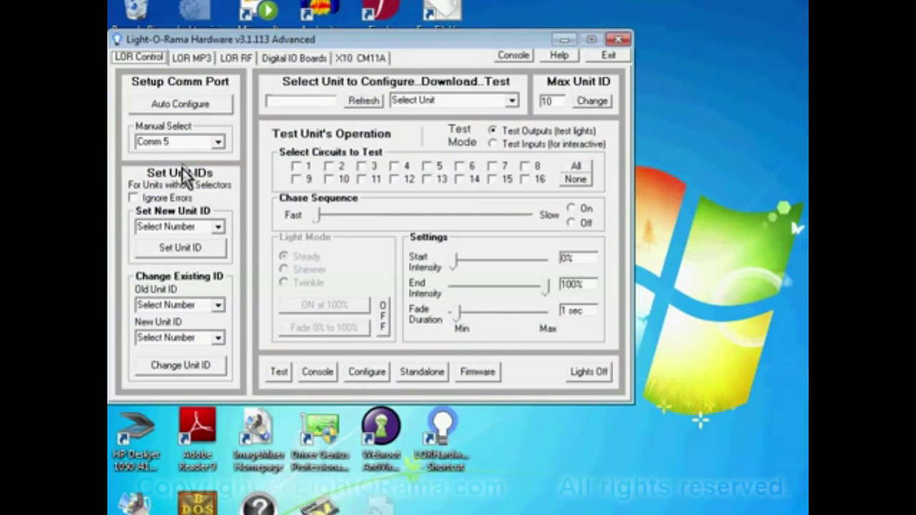
- Keep Comm 5 as the Manual Select comm port and scan it for controllers
click(219, 142)
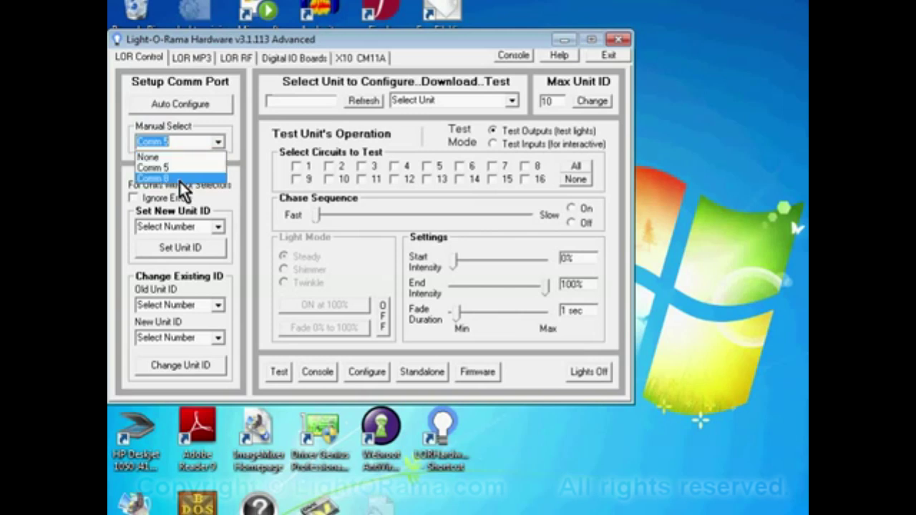
click(184, 119)
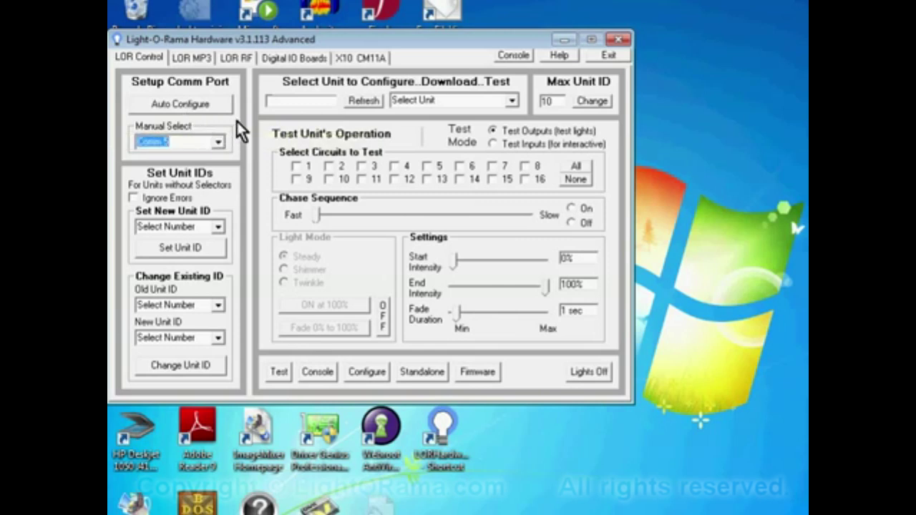
click(360, 100)
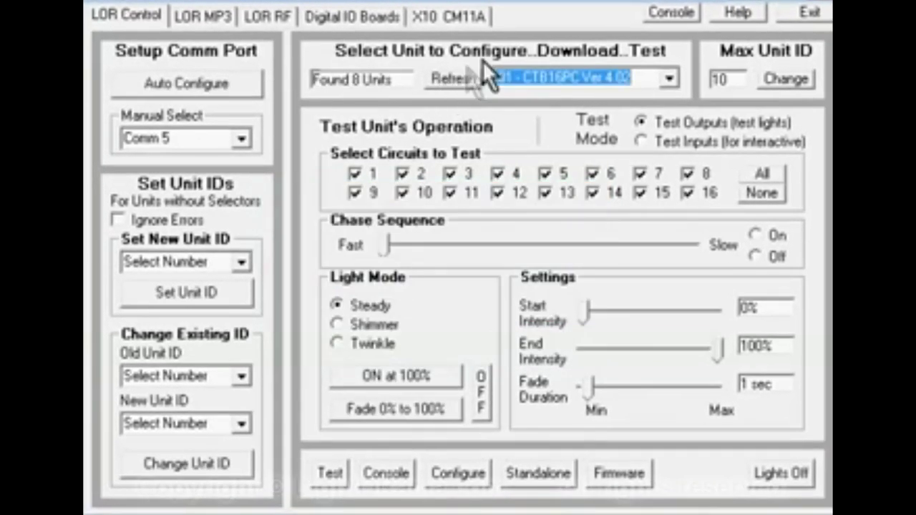
- Select unit 03 - CR150D Ver 1.08 from the list of found units
click(668, 82)
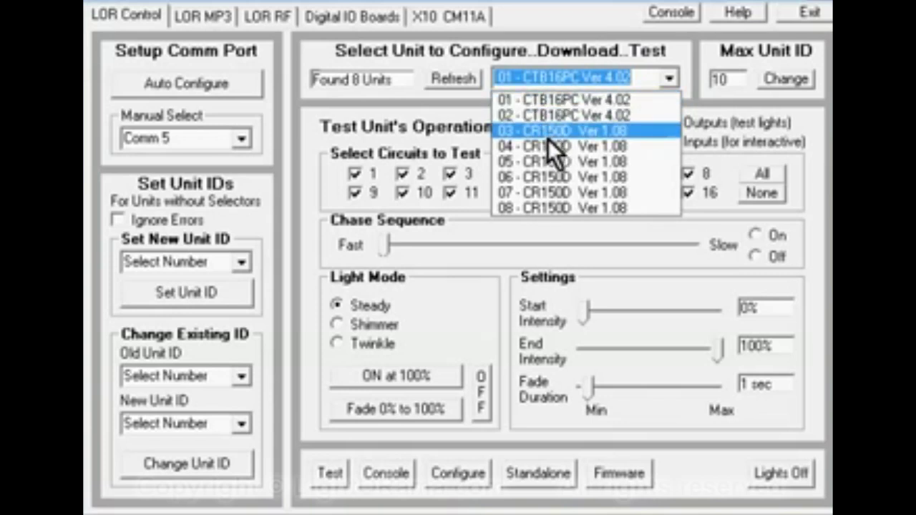
click(506, 126)
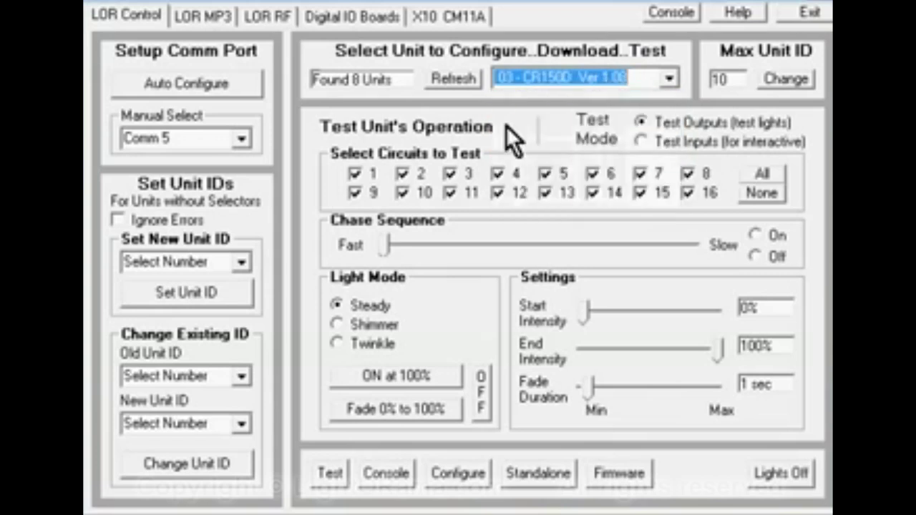
click(668, 78)
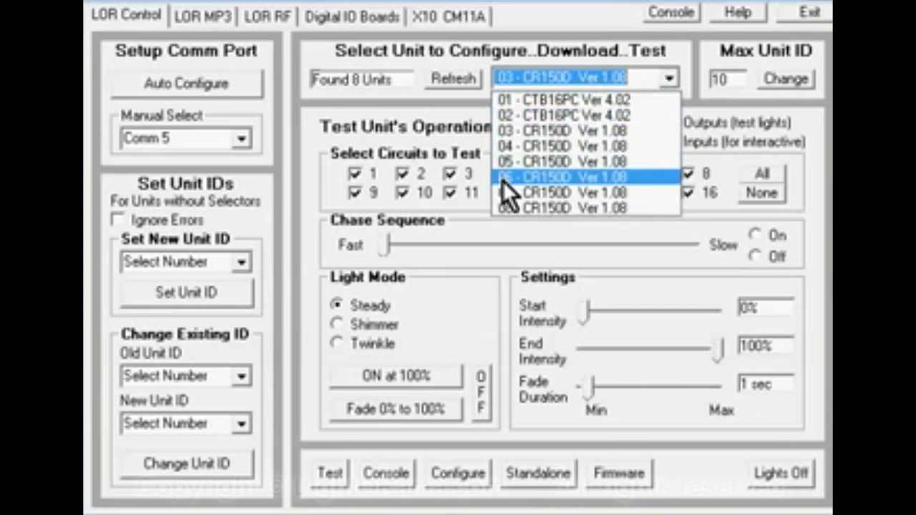
click(551, 11)
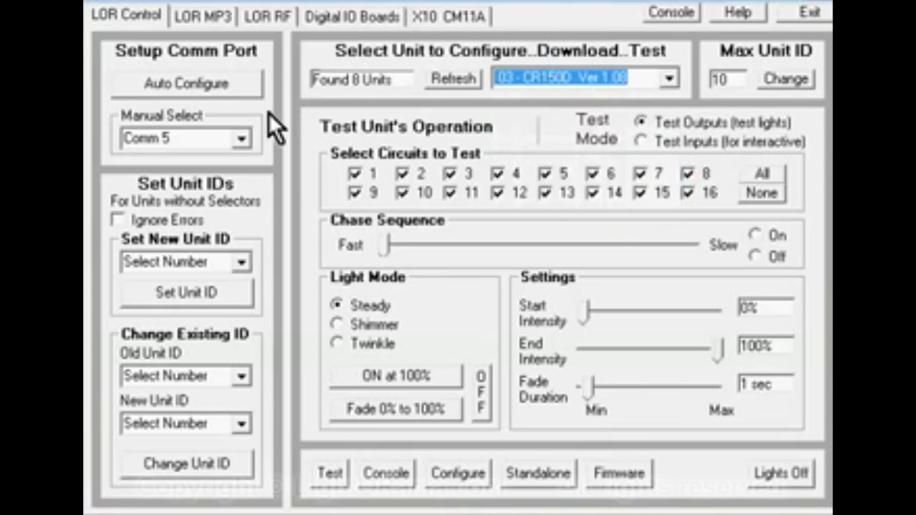
click(234, 140)
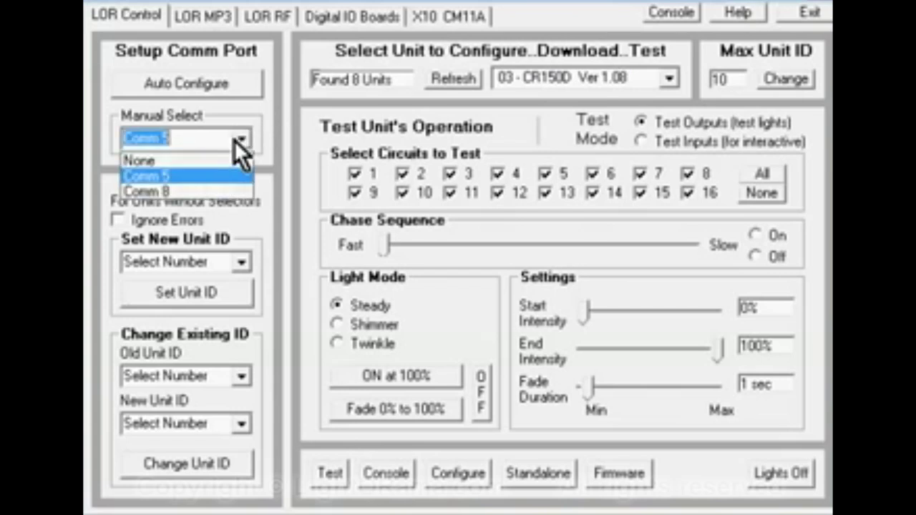
- Switch the comm port to Comm 8, confirm the change, and rescan for controllers
click(192, 192)
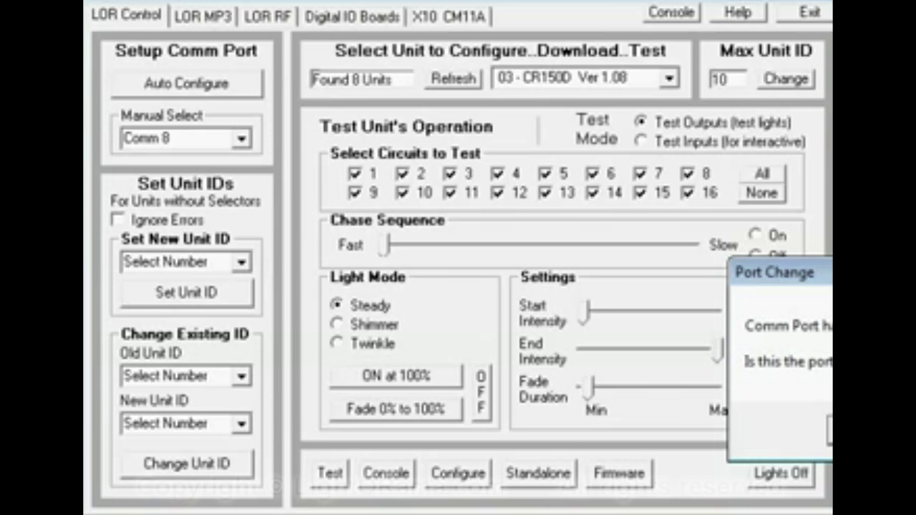
key(Return)
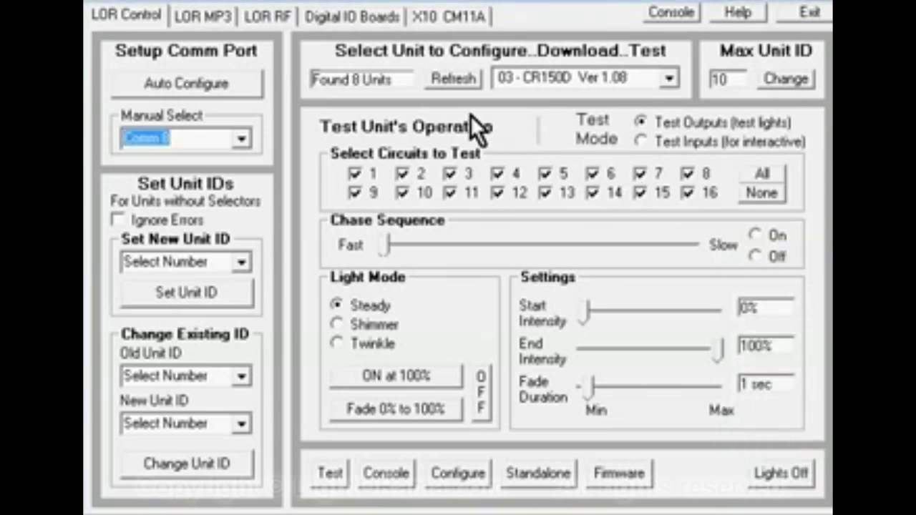
click(466, 78)
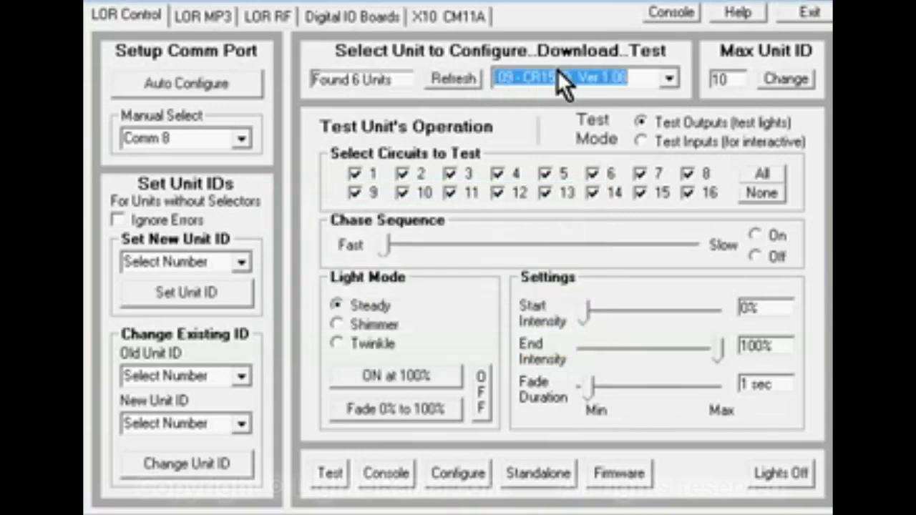
click(668, 78)
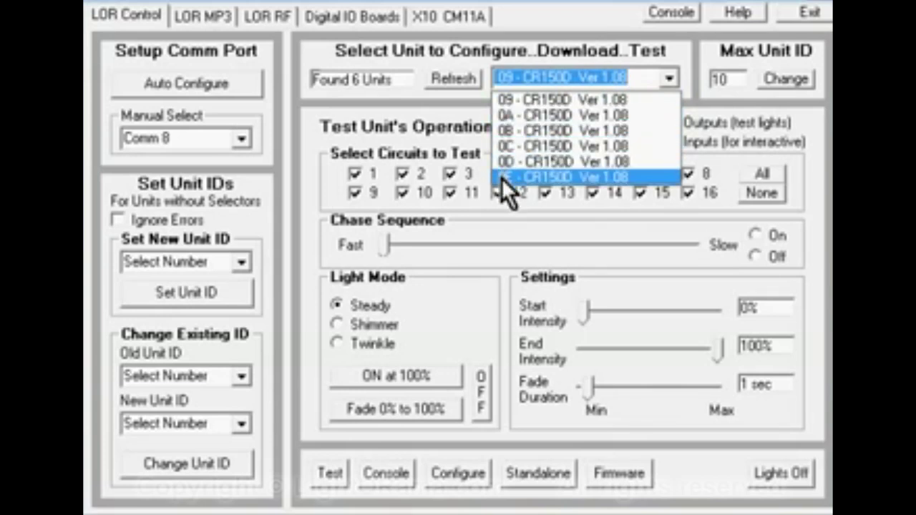
click(539, 7)
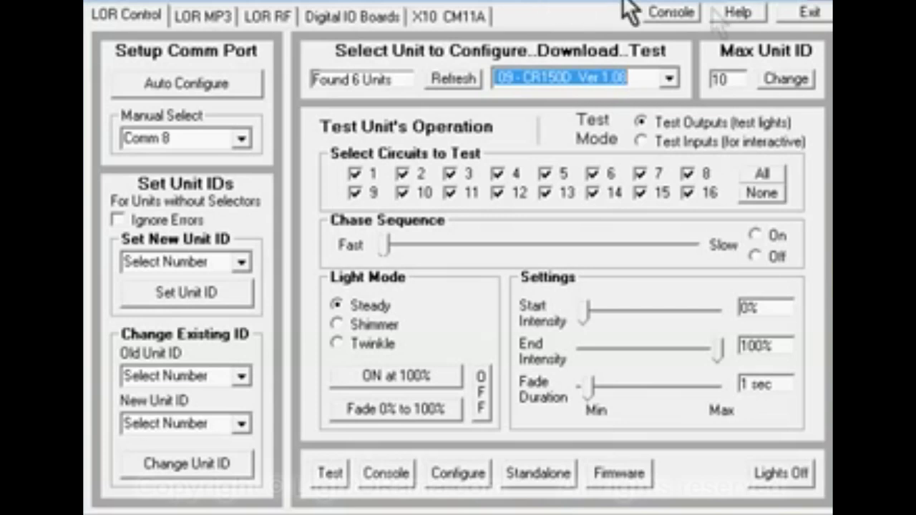
- Exit the Hardware Utility and relaunch LORHardware.exe from the Start menu
click(823, 7)
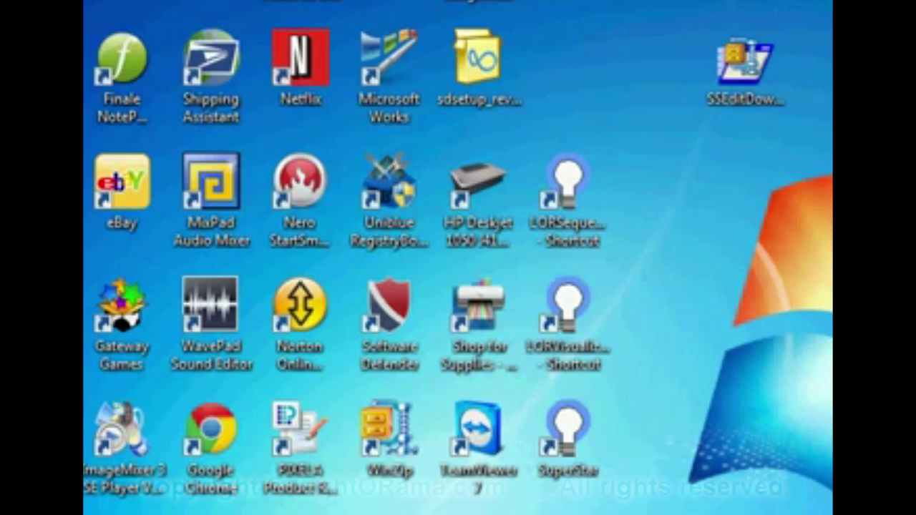
key(super)
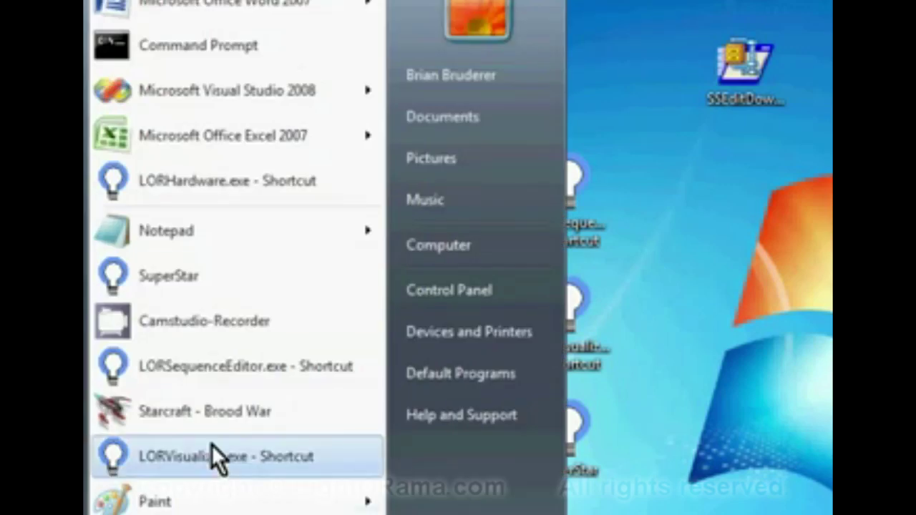
click(229, 186)
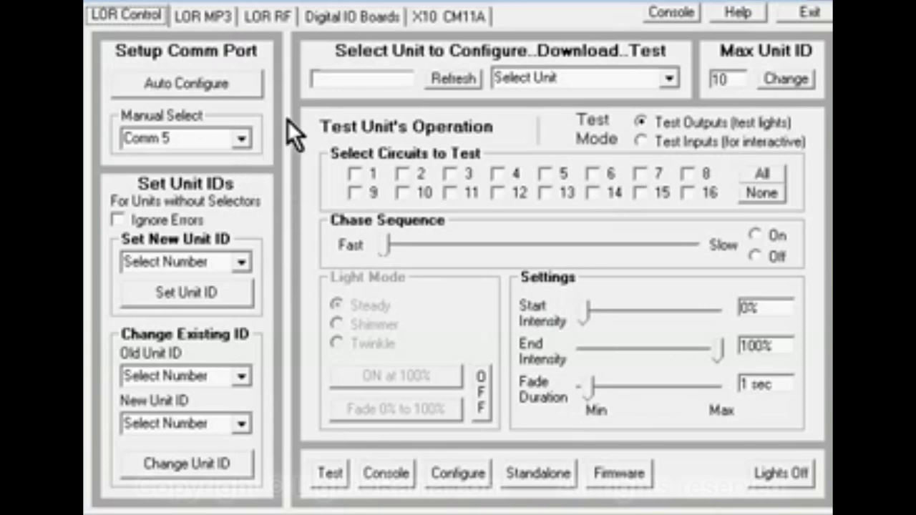
- Return to Comm 8 and rescan, confirming CR150D units 09 through 0E with 09 selected
click(441, 79)
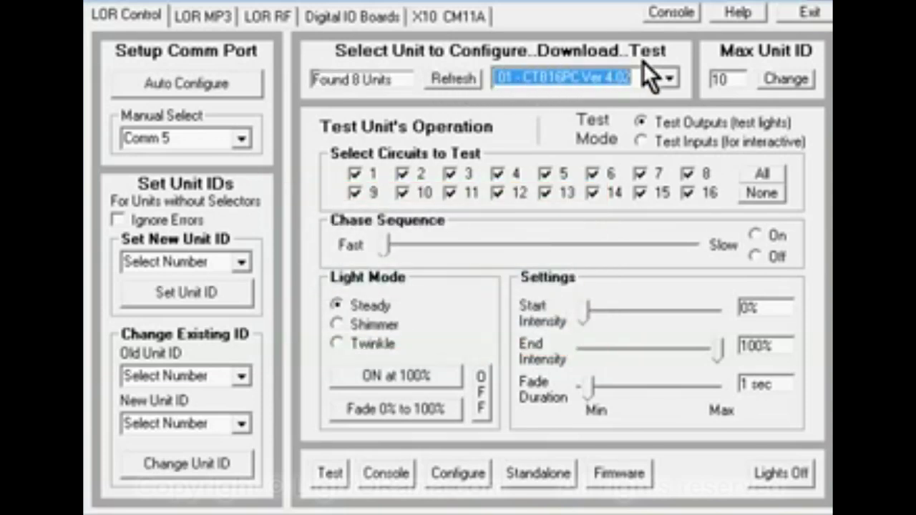
click(675, 78)
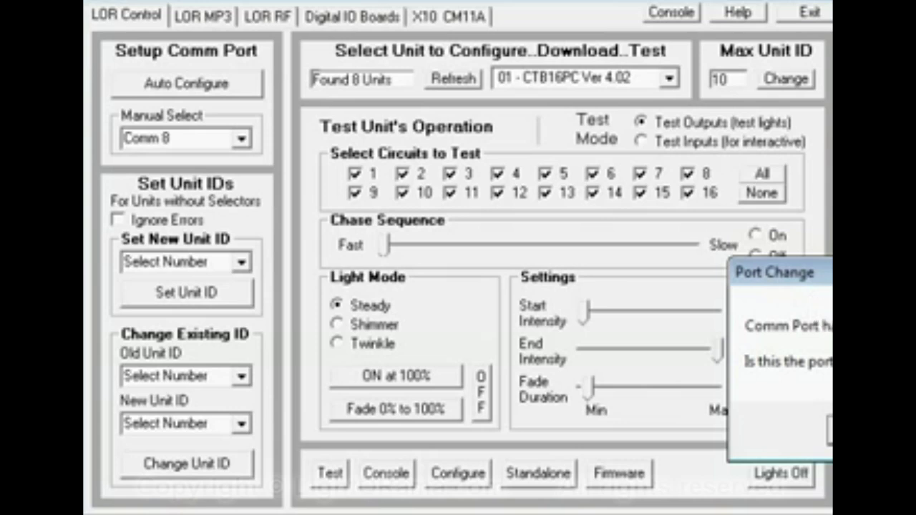
key(Return)
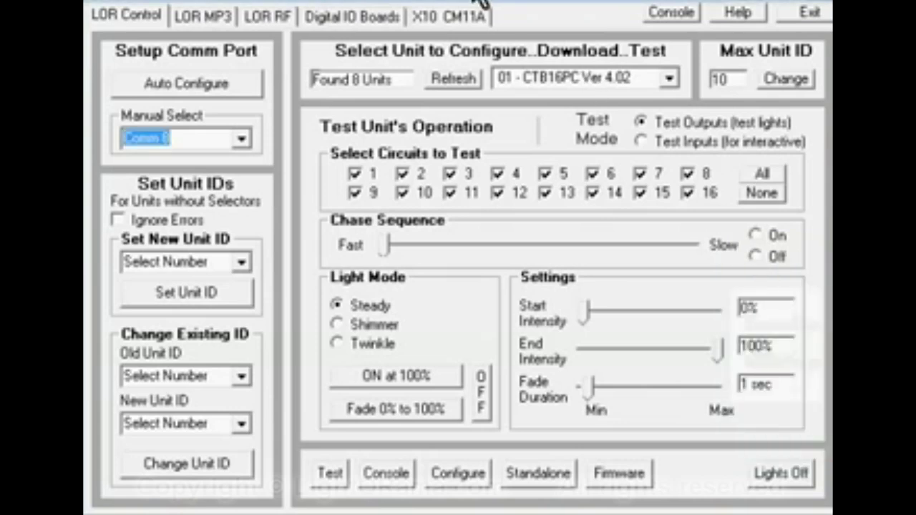
click(465, 79)
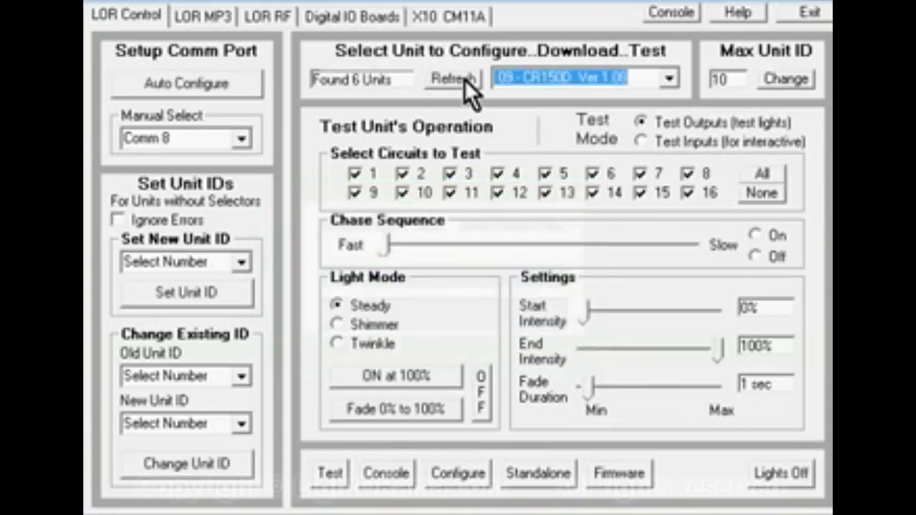
click(671, 78)
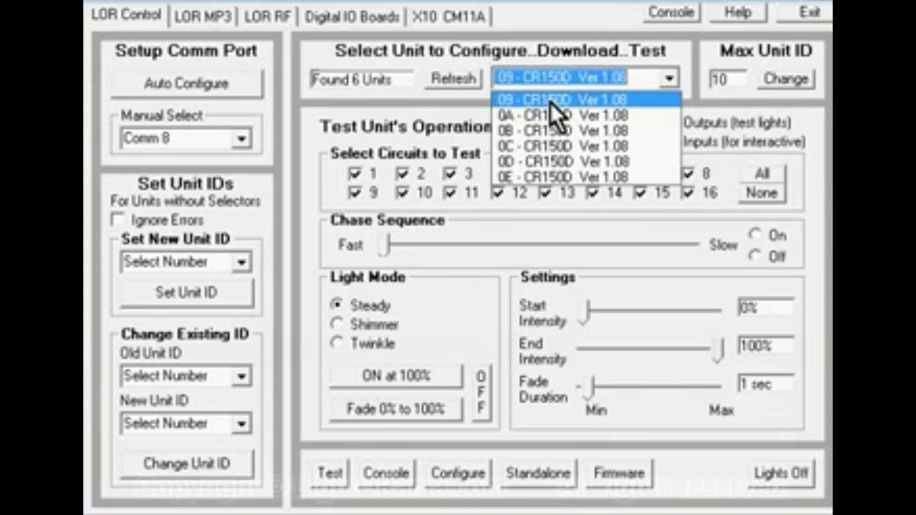
click(557, 8)
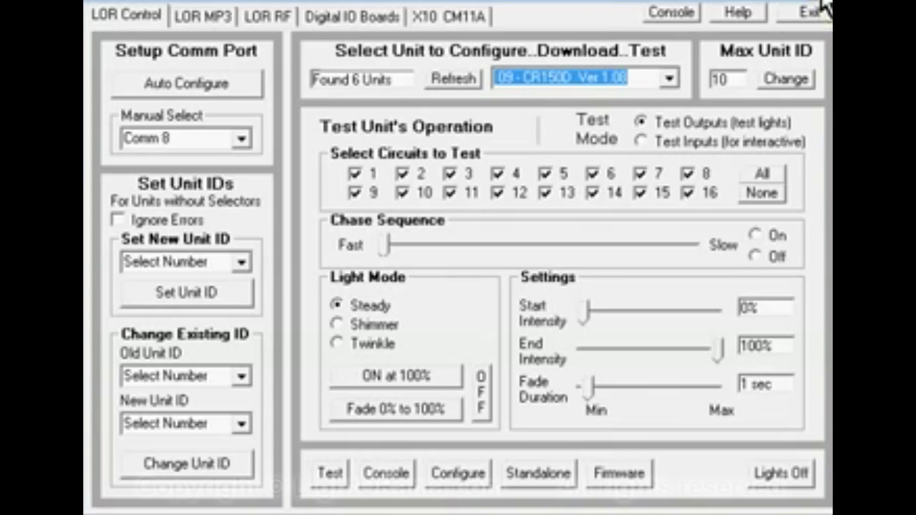
- Exit the Hardware Utility and launch LORSequenceEditor.exe from the Start menu
click(822, 10)
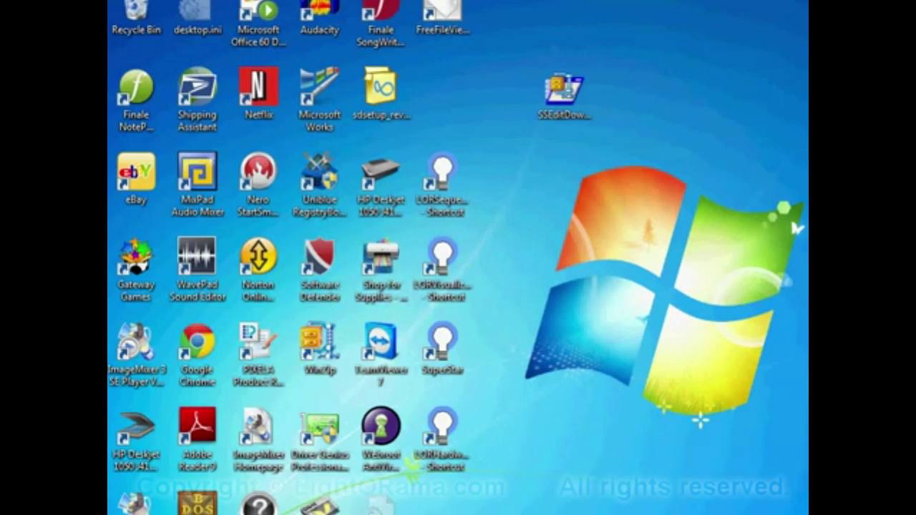
key(super)
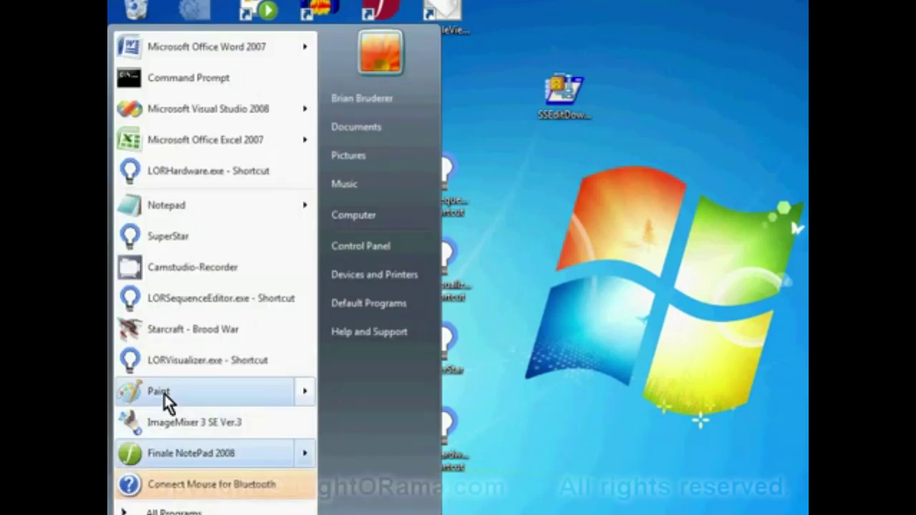
click(198, 300)
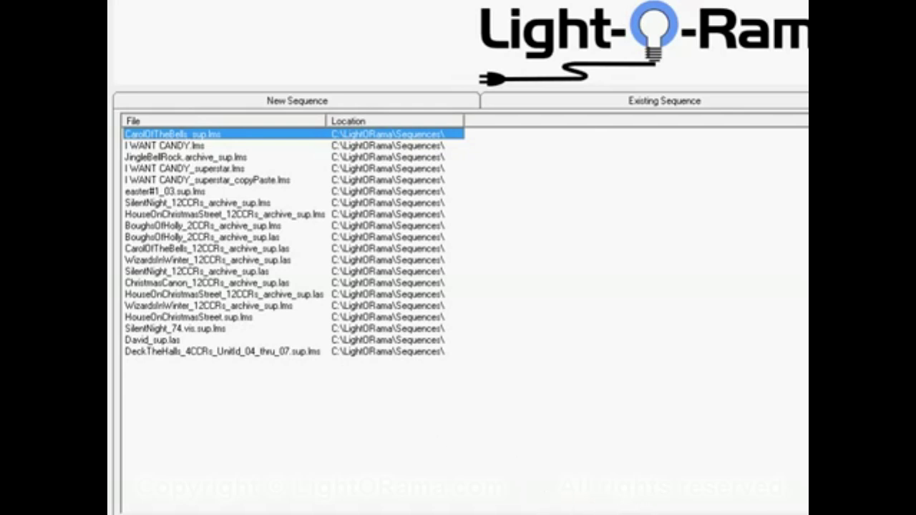
- Dismiss the sequence picker and go to Edit > Preferences > Network Preferences
key(Return)
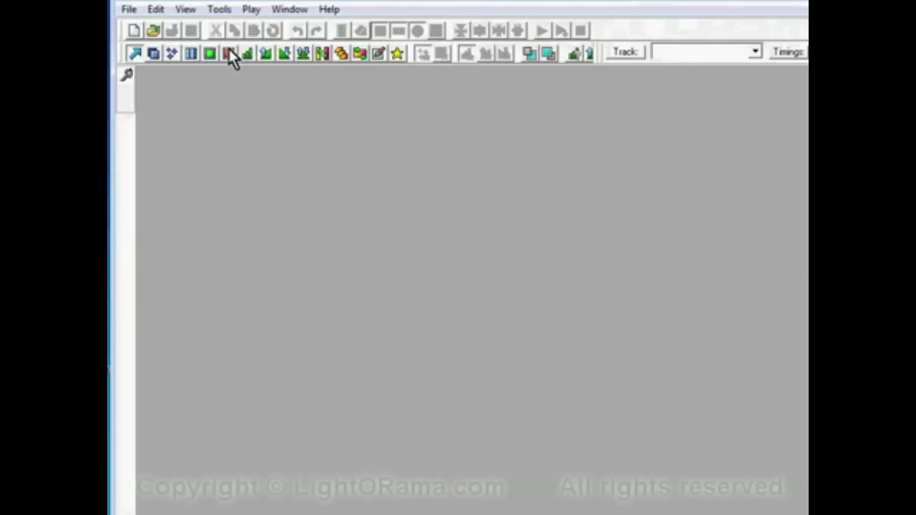
click(156, 9)
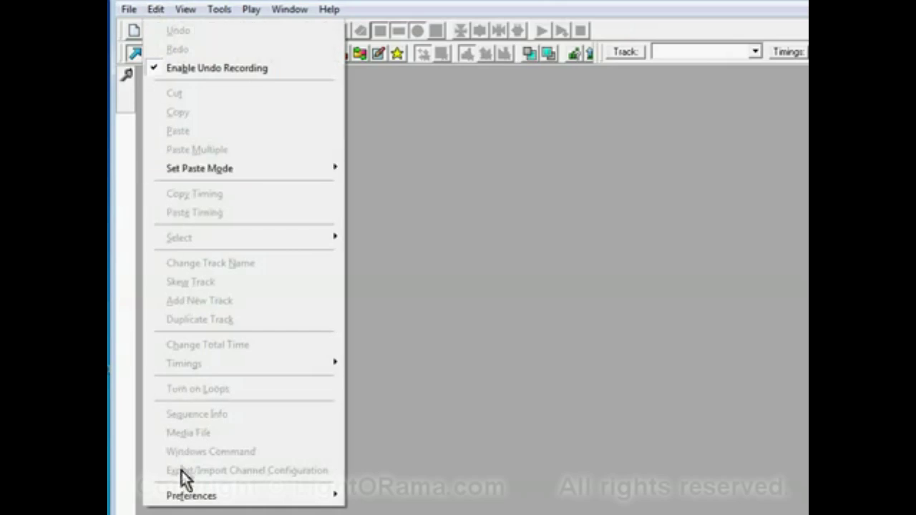
mouse_move(190, 496)
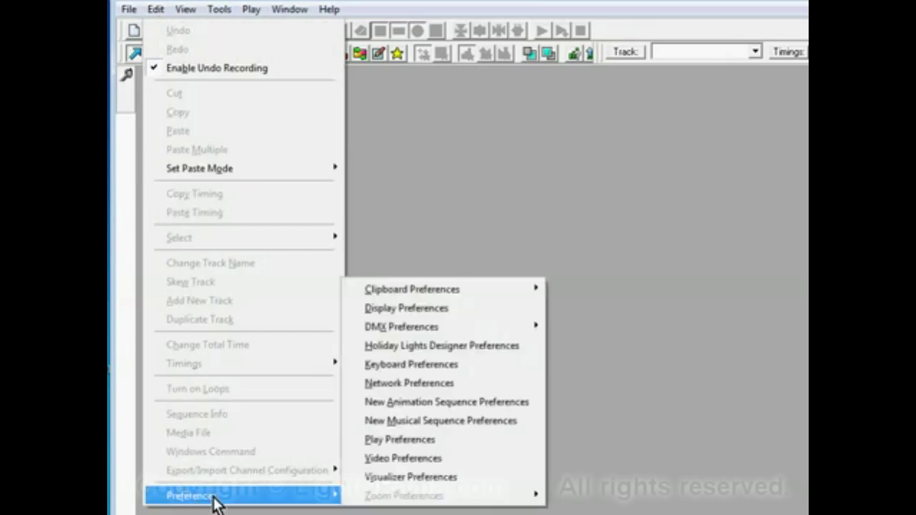
click(399, 387)
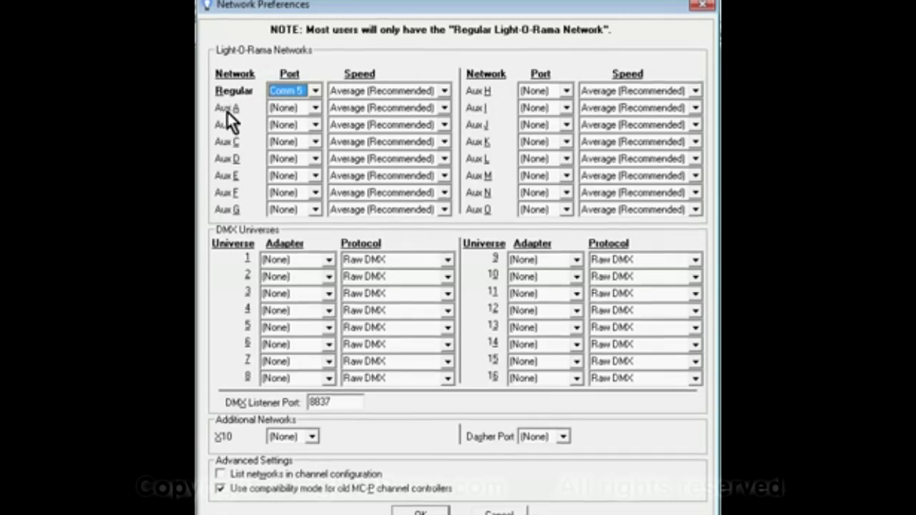
- Assign Comm 8 to the Aux A network and try out its speed options
click(314, 106)
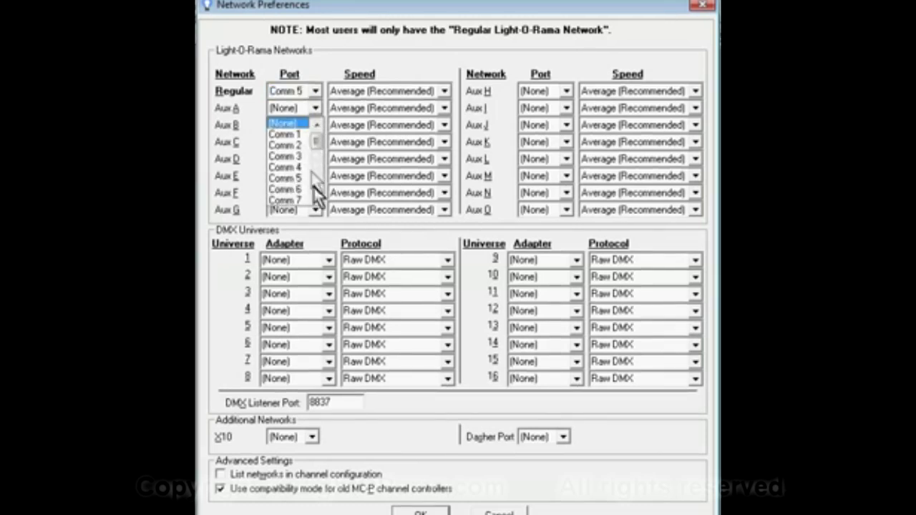
click(315, 197)
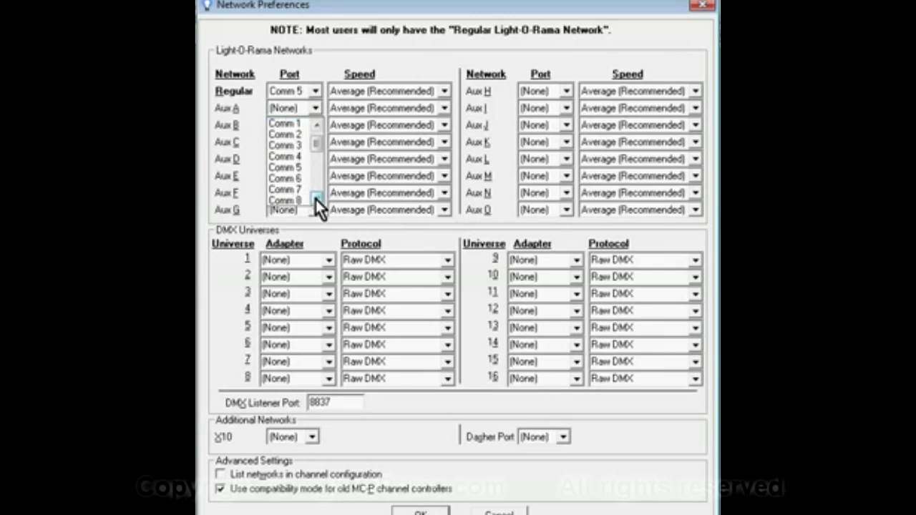
click(298, 199)
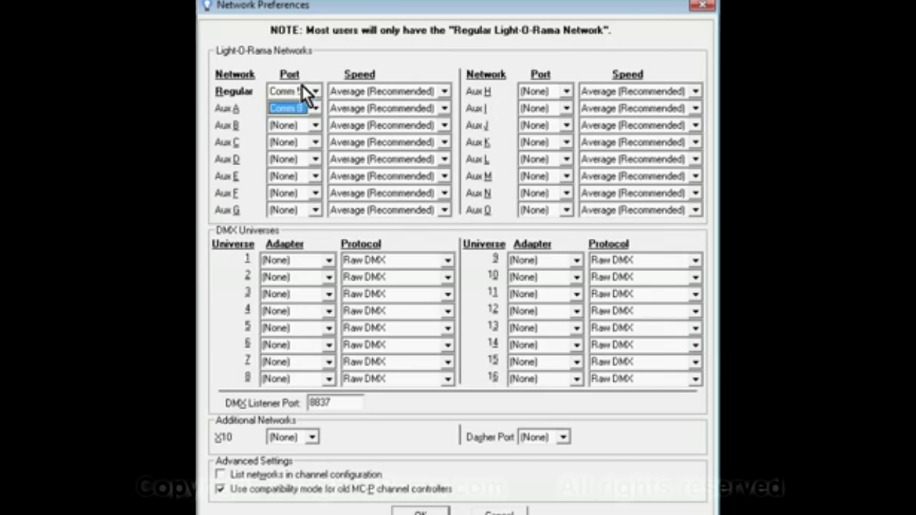
key(Down)
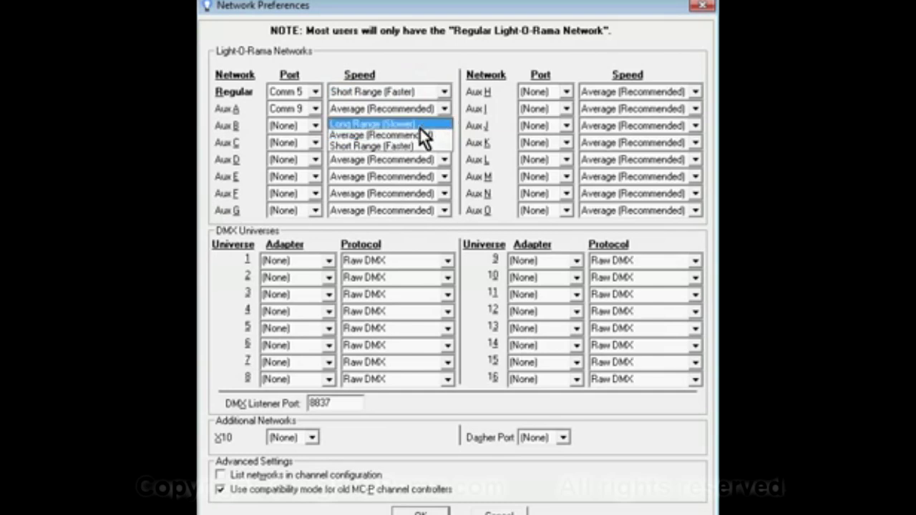
click(412, 144)
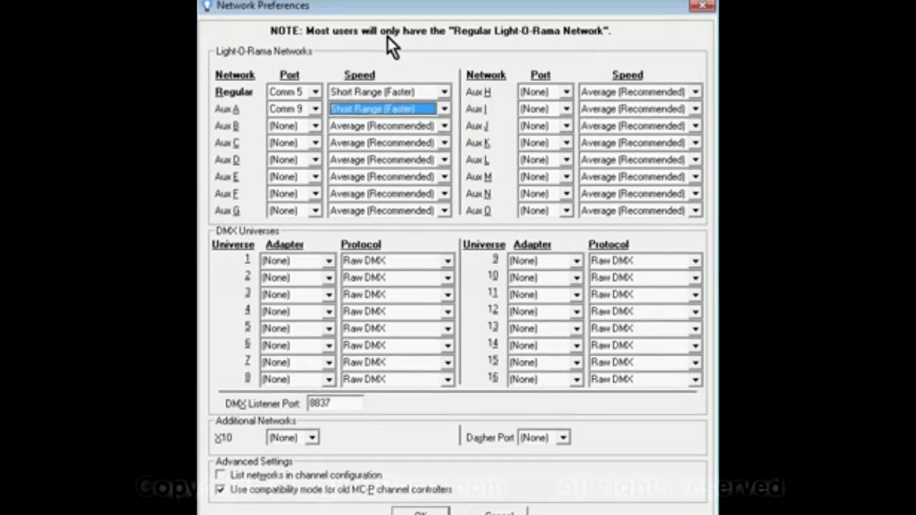
key(Up)
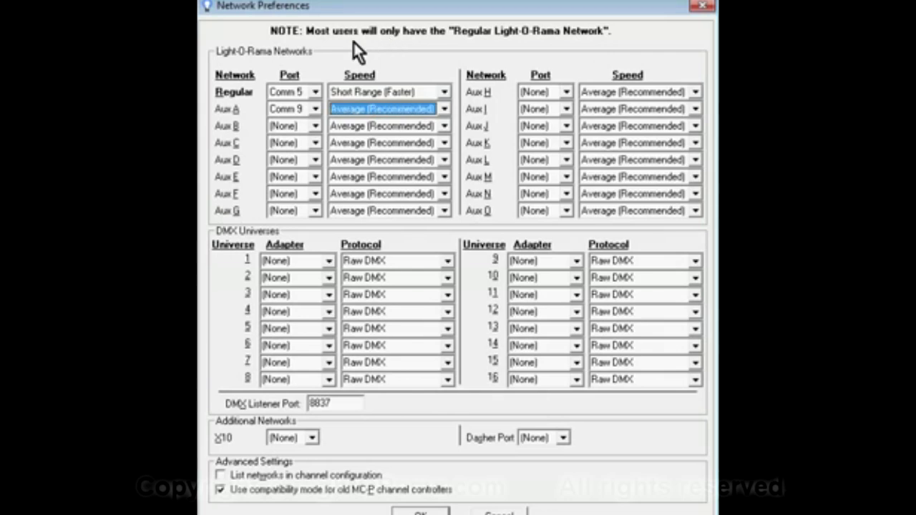
key(Down)
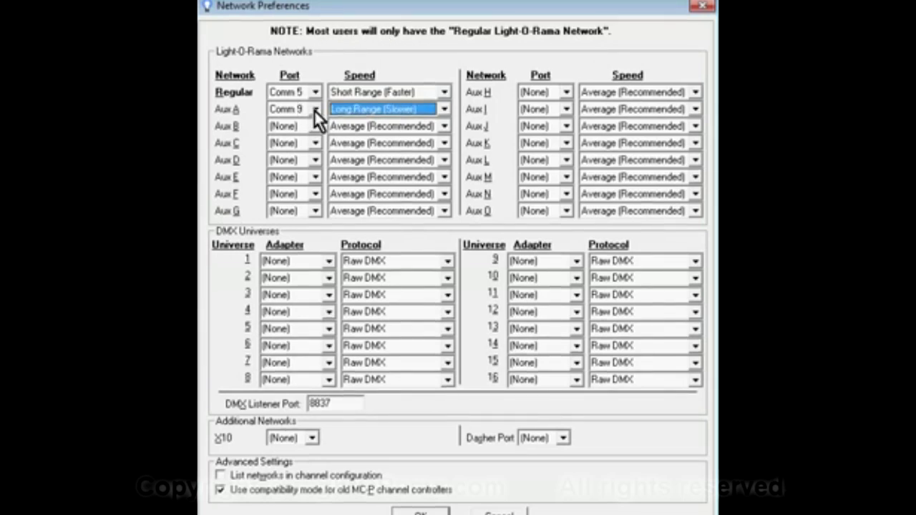
- Put Aux A back on Comm 8 with speed Short Range (Faster)
click(315, 110)
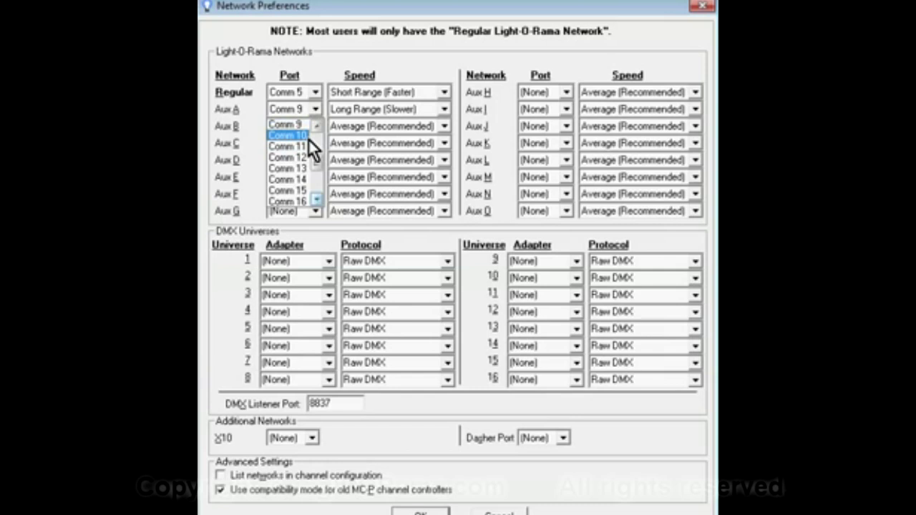
click(316, 127)
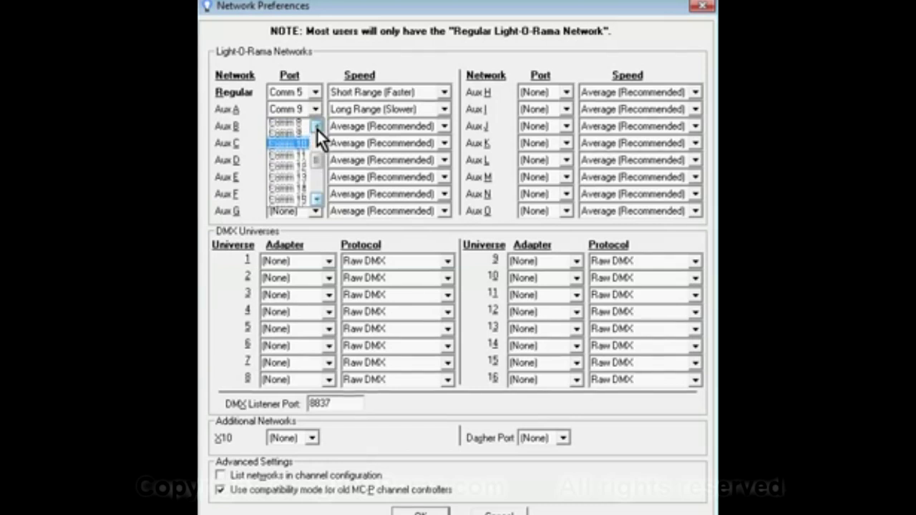
click(300, 126)
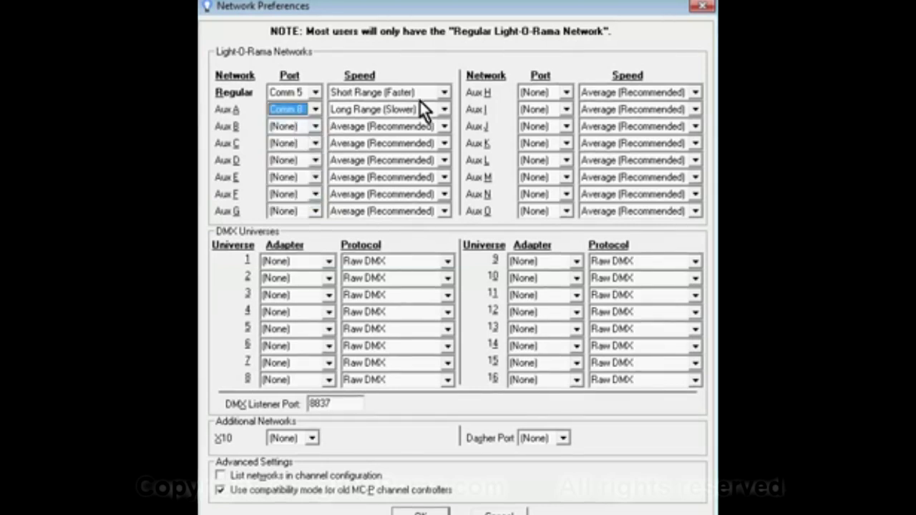
click(444, 110)
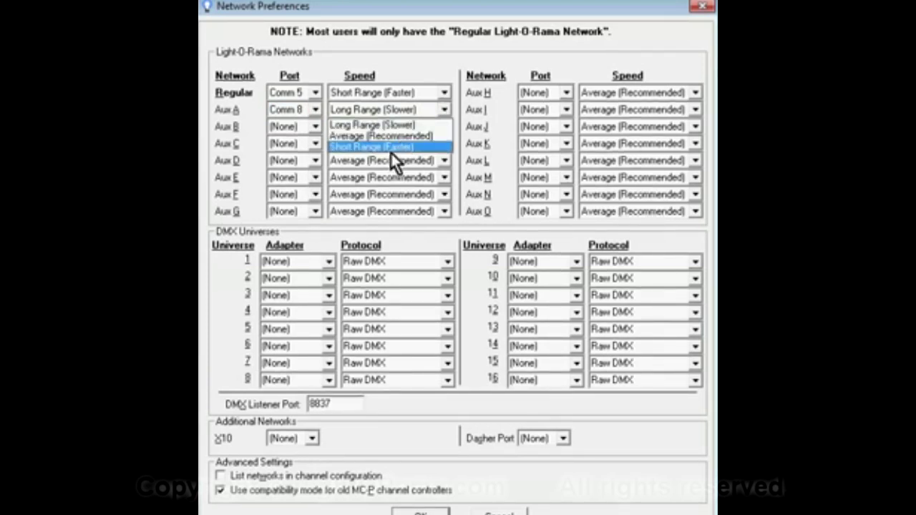
click(390, 149)
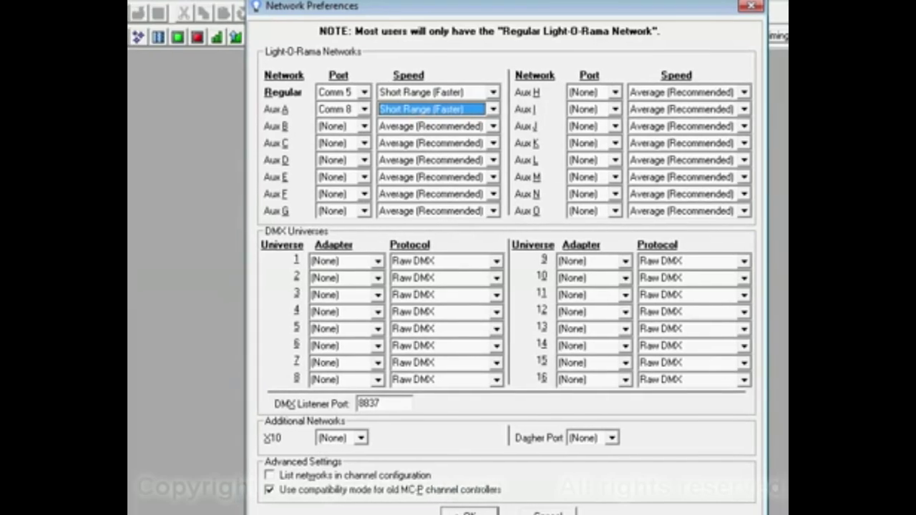
- Save the network preferences with OK
click(475, 512)
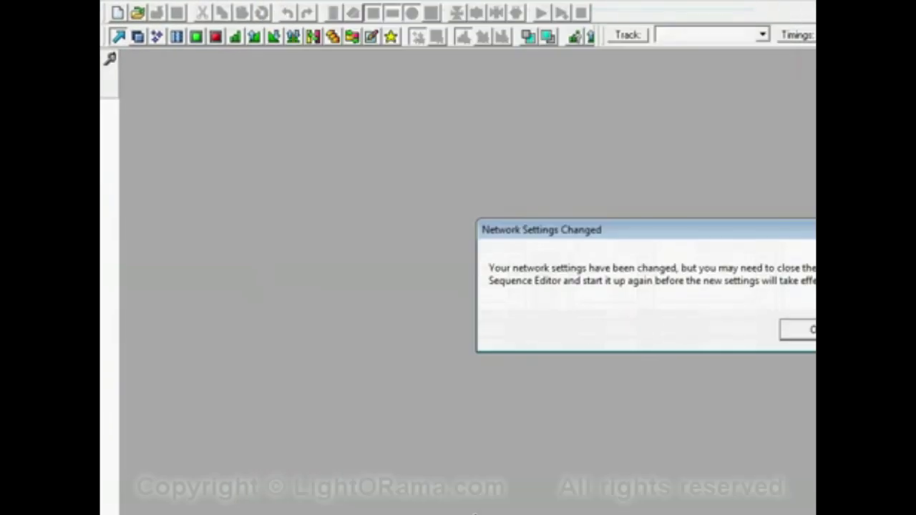